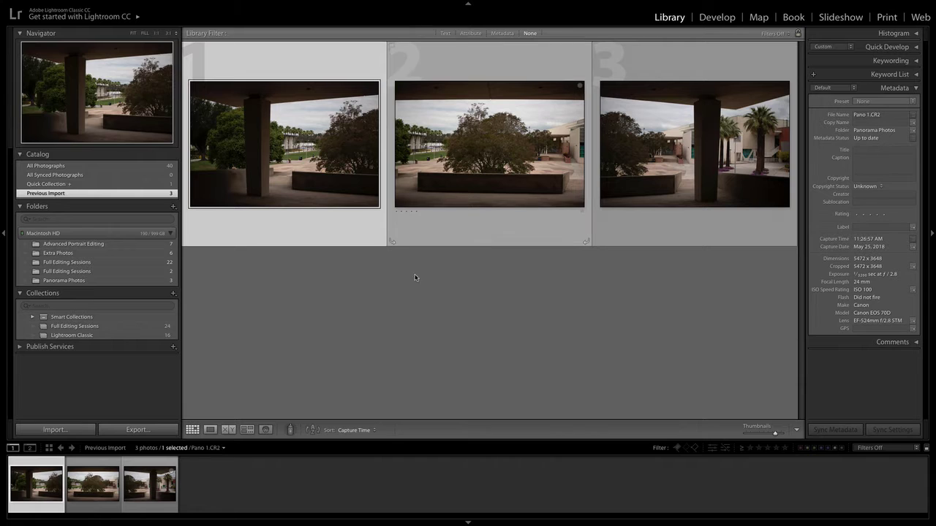
Step: Switch to the Develop module and look through the three source photos for the panorama
{"action": "key", "text": "Right"}
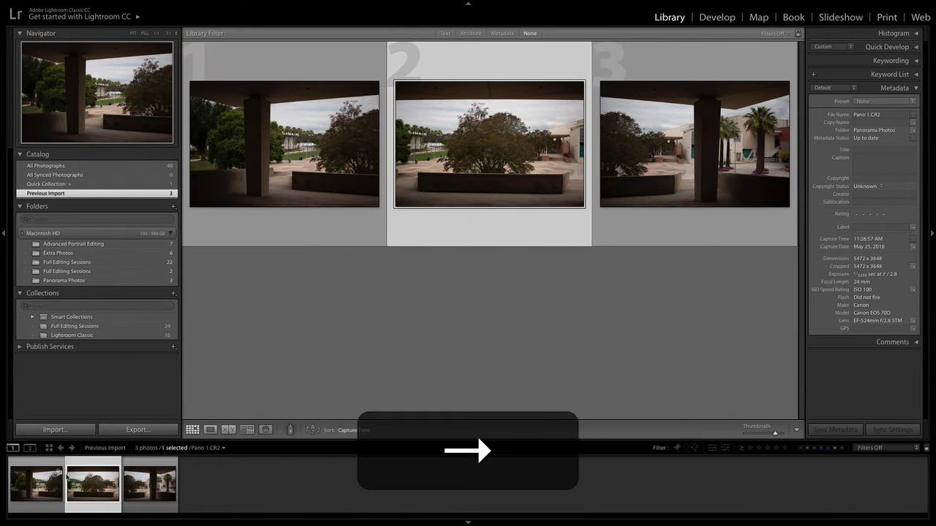
{"action": "left_click", "coordinate": [713, 16]}
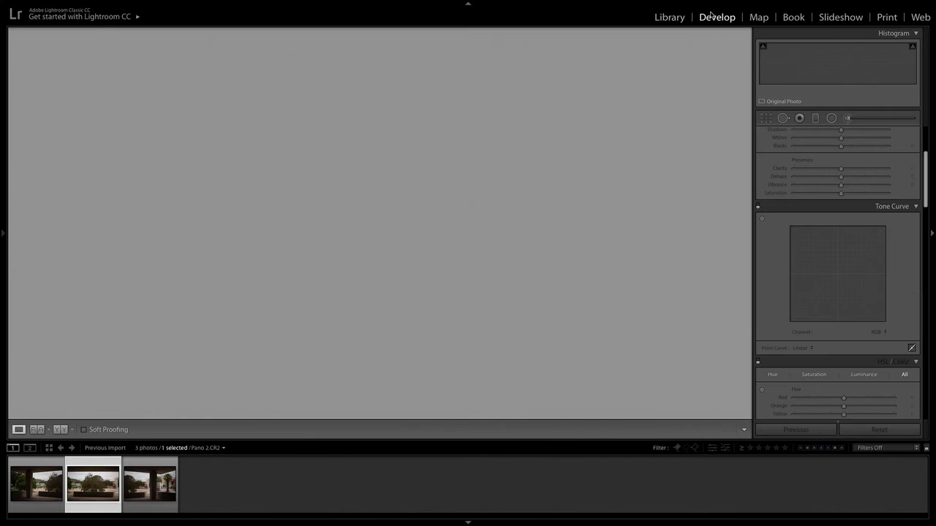
{"action": "key", "text": "Left"}
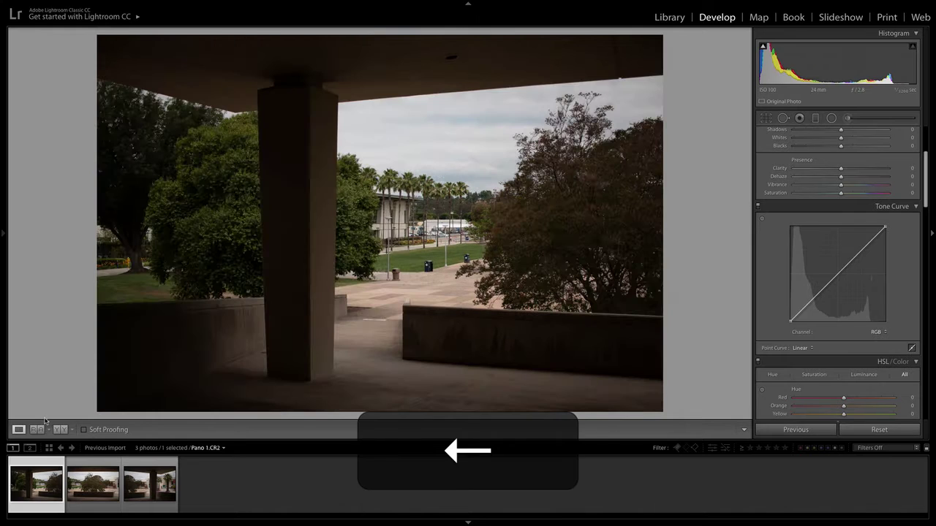
{"action": "key", "text": "Right"}
{"action": "key", "text": "Right"}
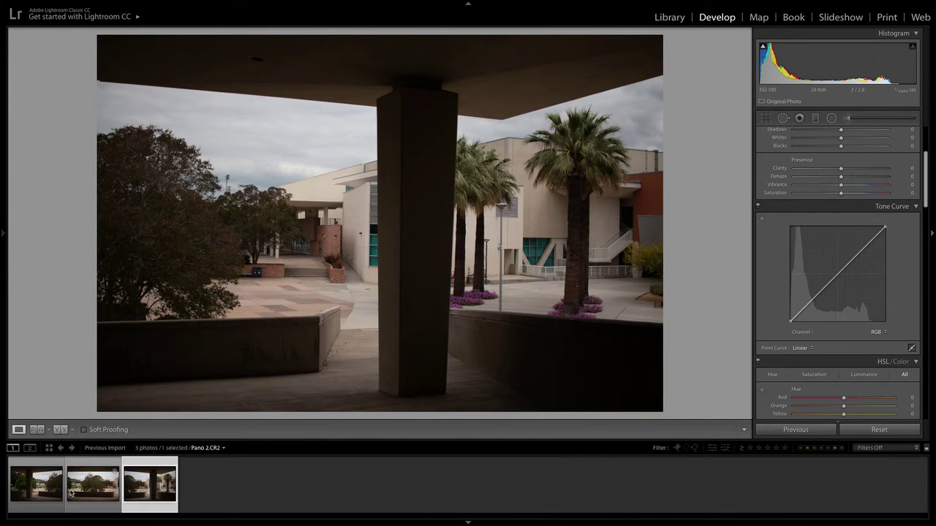
Step: Select all three source photos in the filmstrip
{"action": "left_click", "coordinate": [49, 477]}
{"action": "left_click", "coordinate": [136, 485], "text": "shift"}
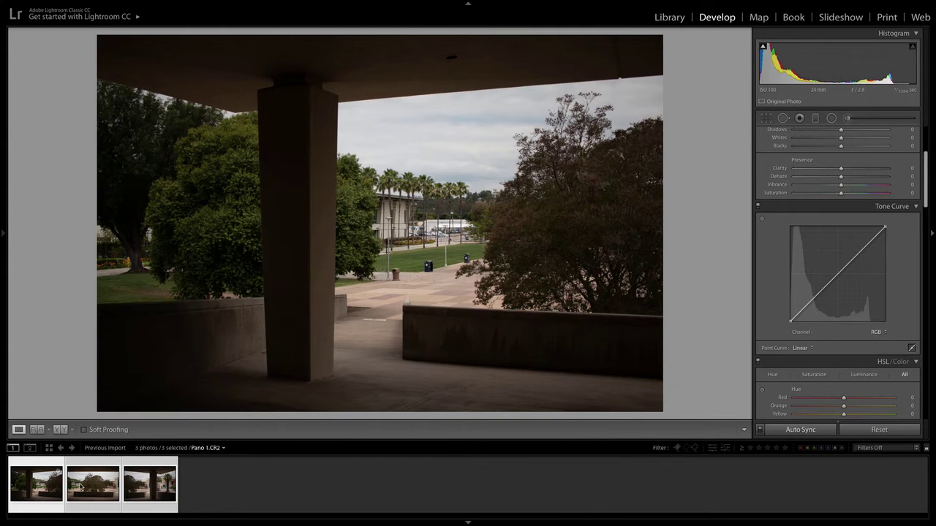
{"action": "left_click", "coordinate": [212, 486]}
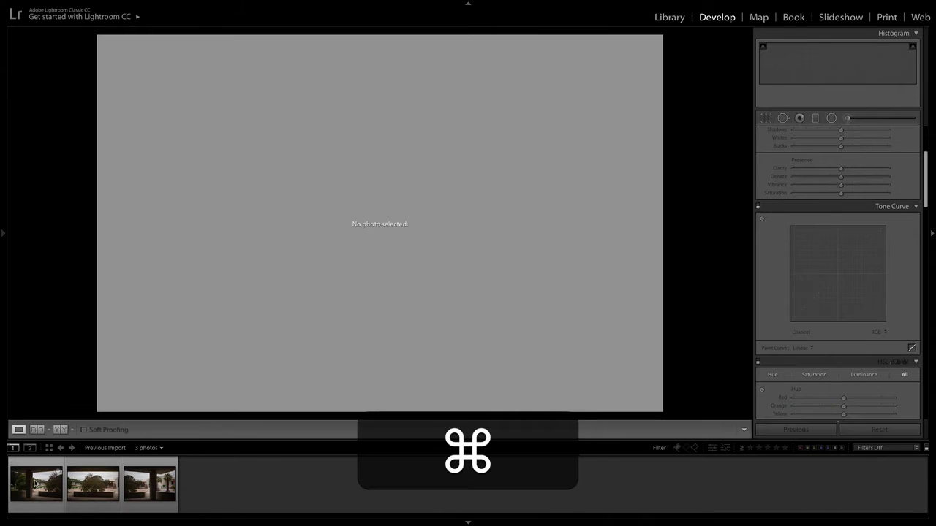
{"action": "key", "text": "super+a"}
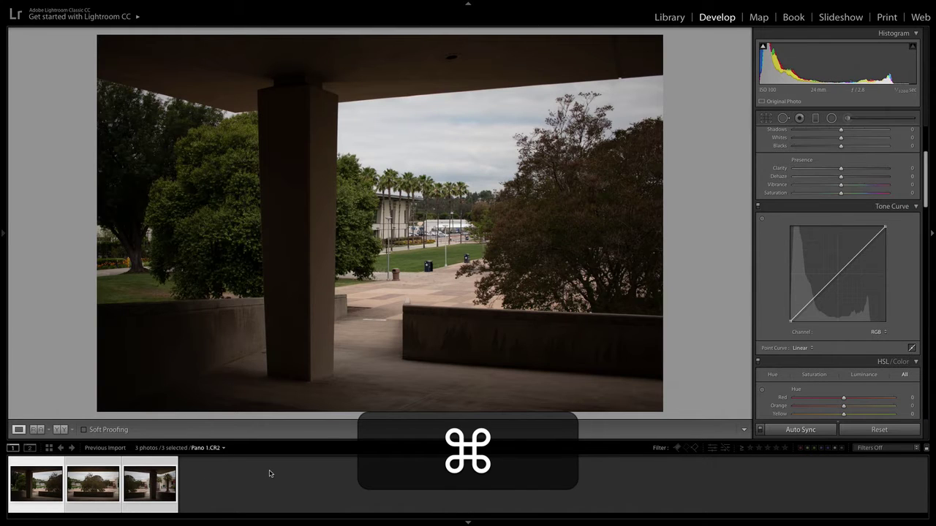
Step: Start a Panorama Photo Merge from the three selected photos
{"action": "right_click", "coordinate": [150, 487]}
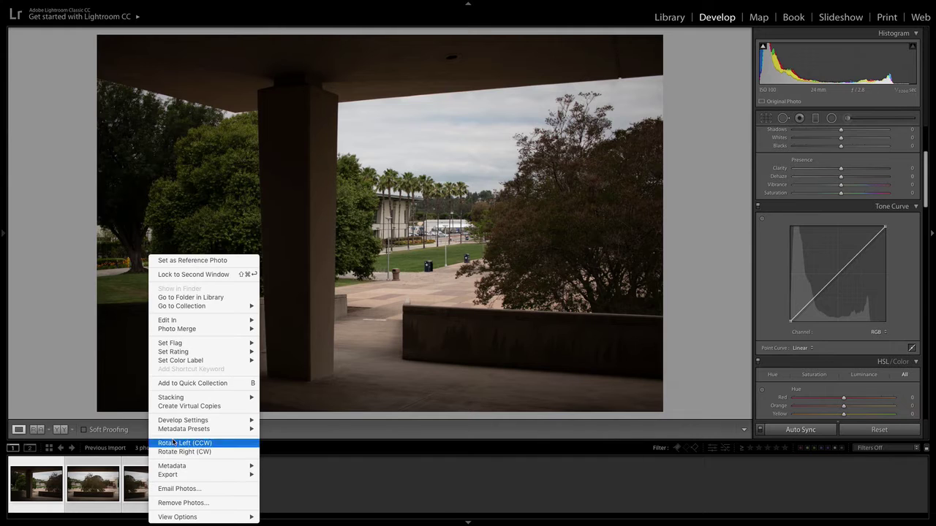
{"action": "left_click", "coordinate": [102, 495]}
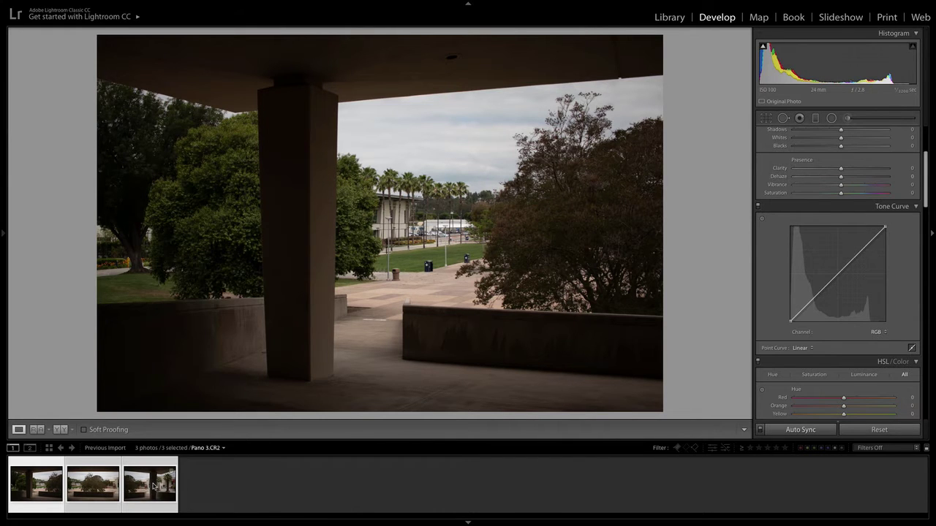
{"action": "right_click", "coordinate": [154, 486]}
{"action": "mouse_move", "coordinate": [194, 329]}
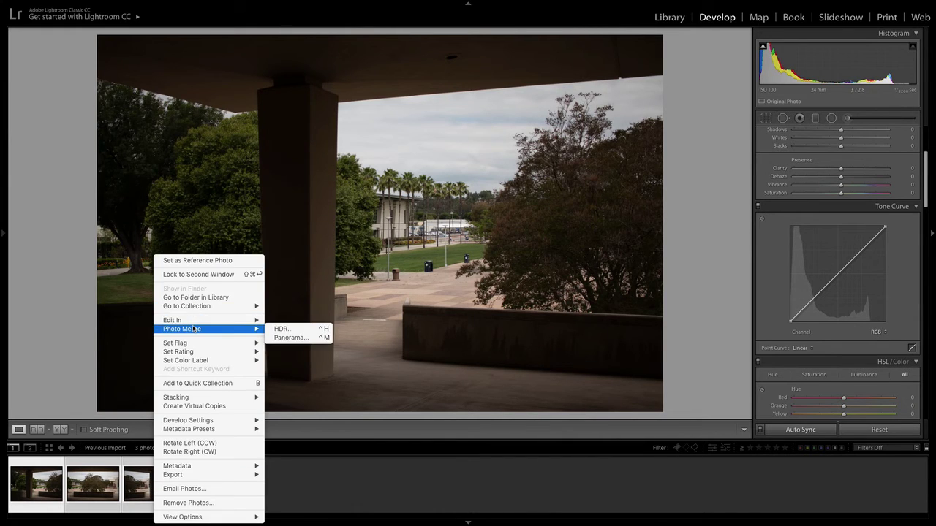
{"action": "left_click", "coordinate": [291, 337]}
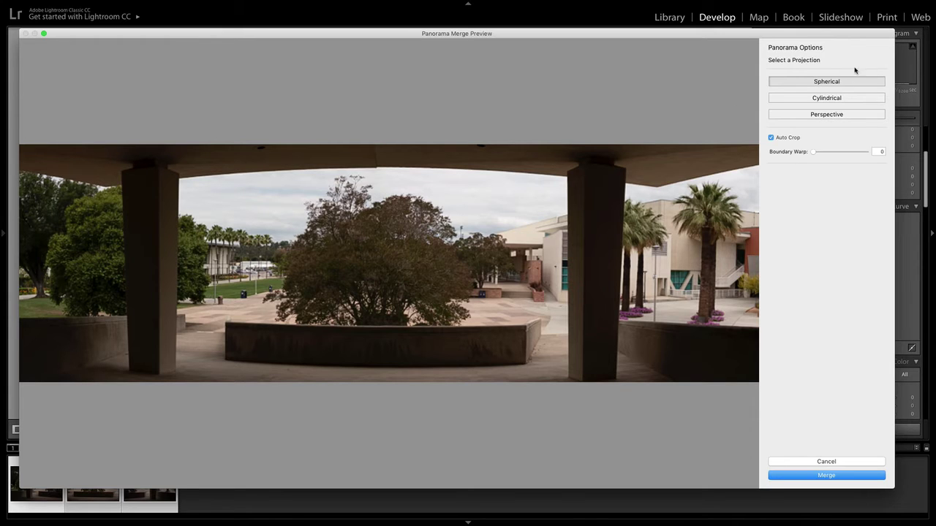
Step: Compare the Cylindrical, Perspective and Spherical projections in the panorama merge preview, ending on Perspective
{"action": "left_click", "coordinate": [829, 97]}
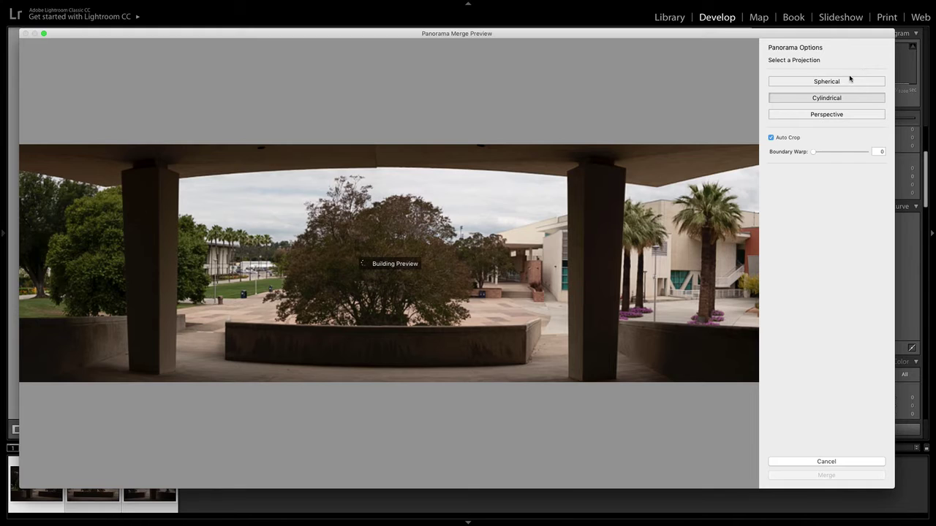
{"action": "left_click", "coordinate": [828, 114]}
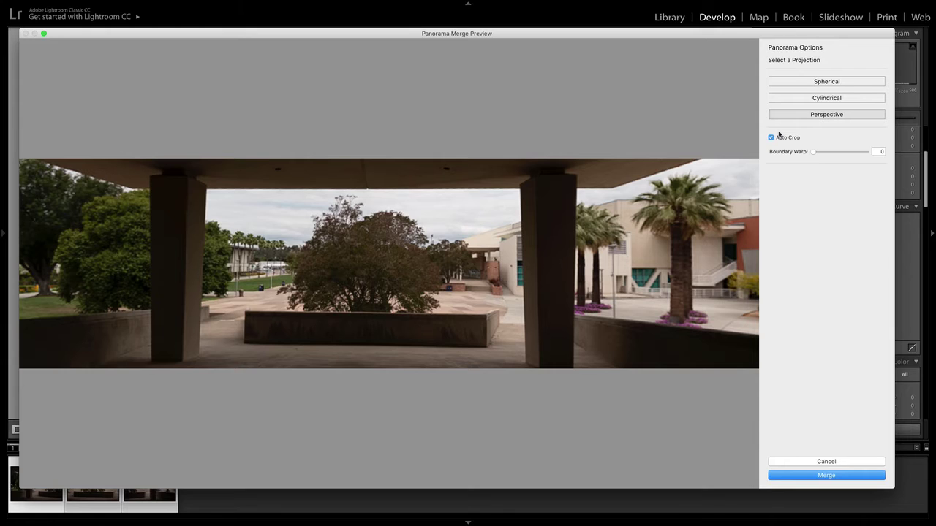
{"action": "left_click", "coordinate": [830, 81]}
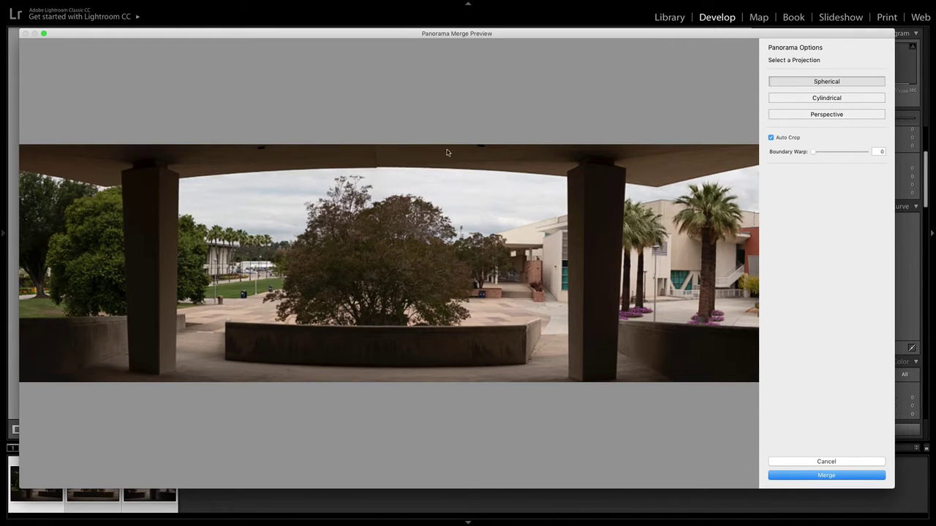
{"action": "left_click", "coordinate": [817, 114]}
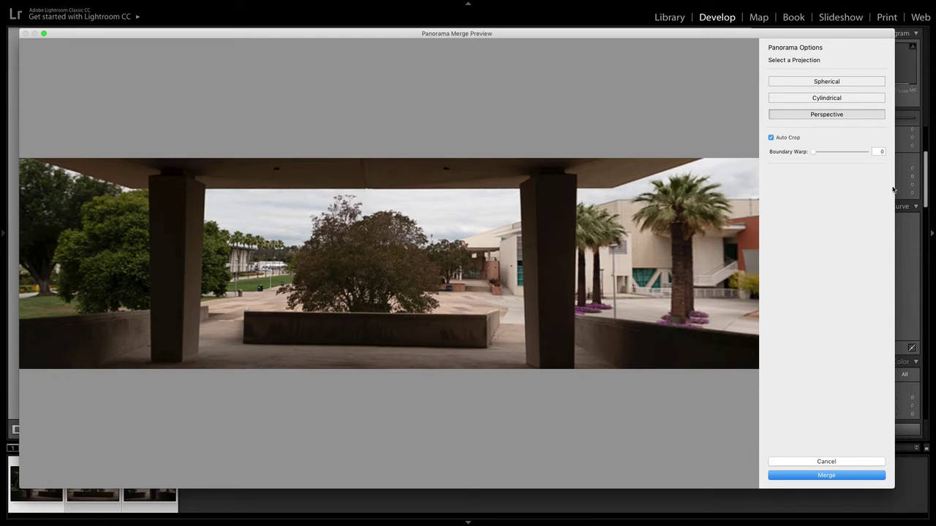
Step: Switch Auto Crop off and examine the uncropped panorama edges in the Perspective, Cylindrical and Spherical projections
{"action": "left_click", "coordinate": [772, 138]}
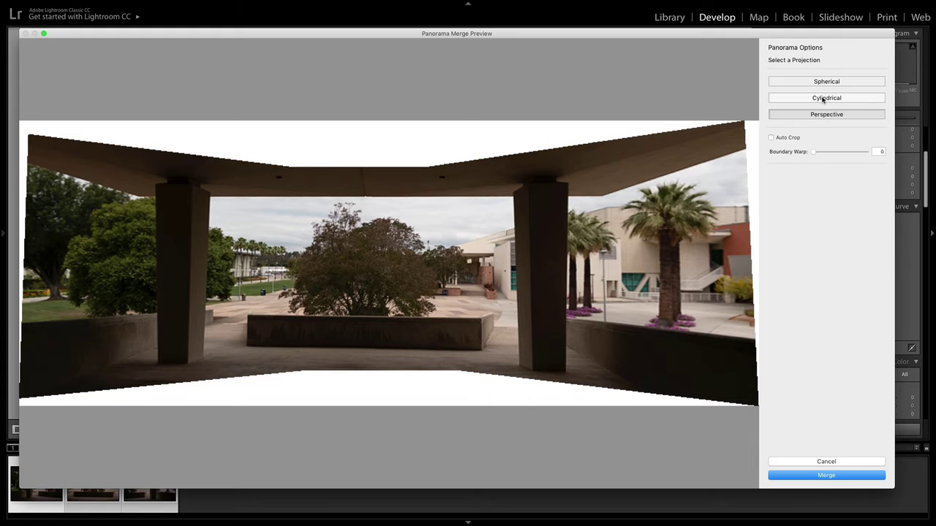
{"action": "left_click", "coordinate": [772, 138]}
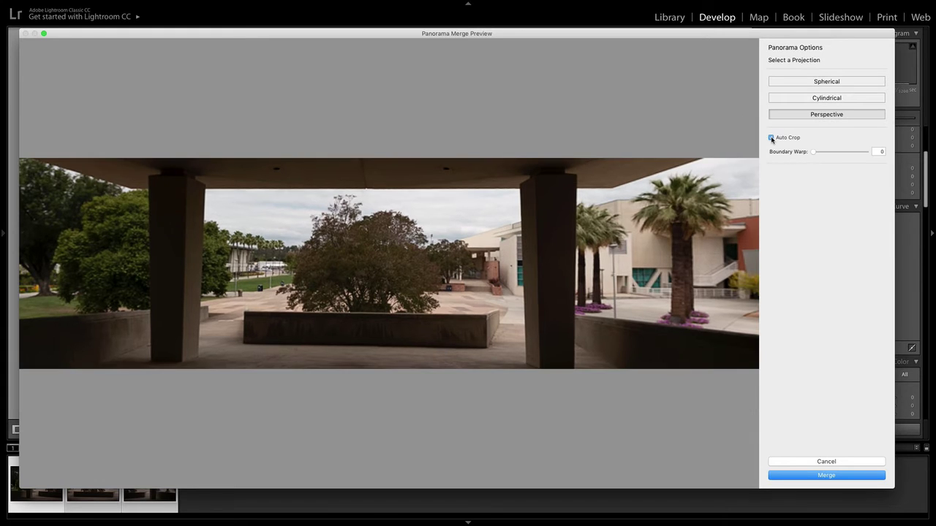
{"action": "left_click", "coordinate": [771, 139]}
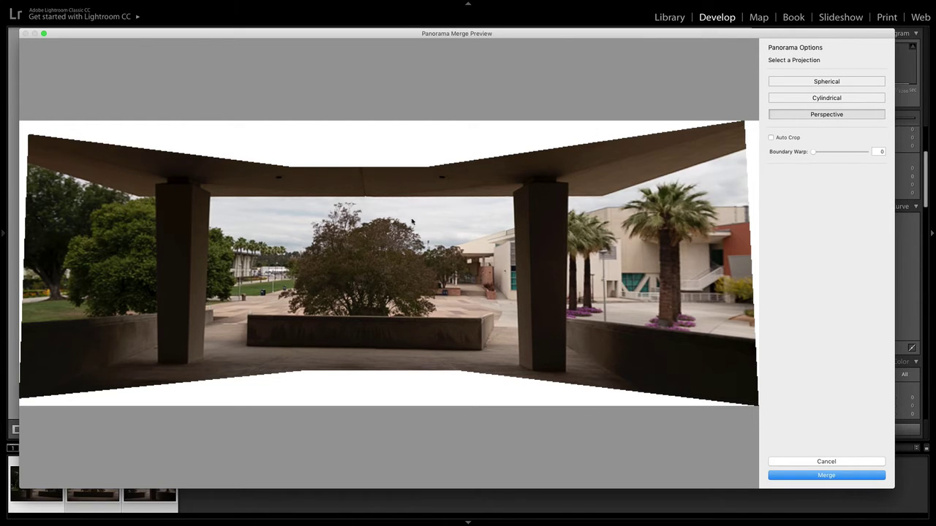
{"action": "left_click", "coordinate": [781, 98]}
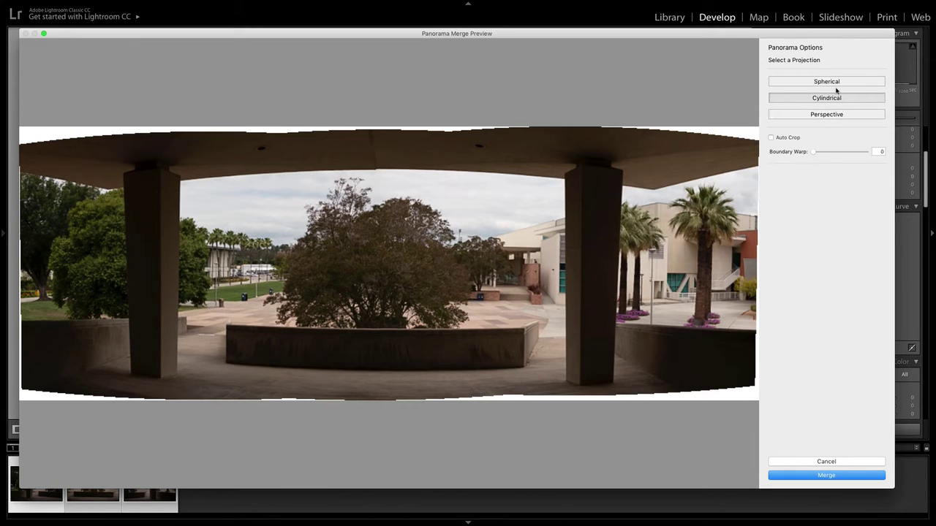
{"action": "left_click", "coordinate": [835, 82]}
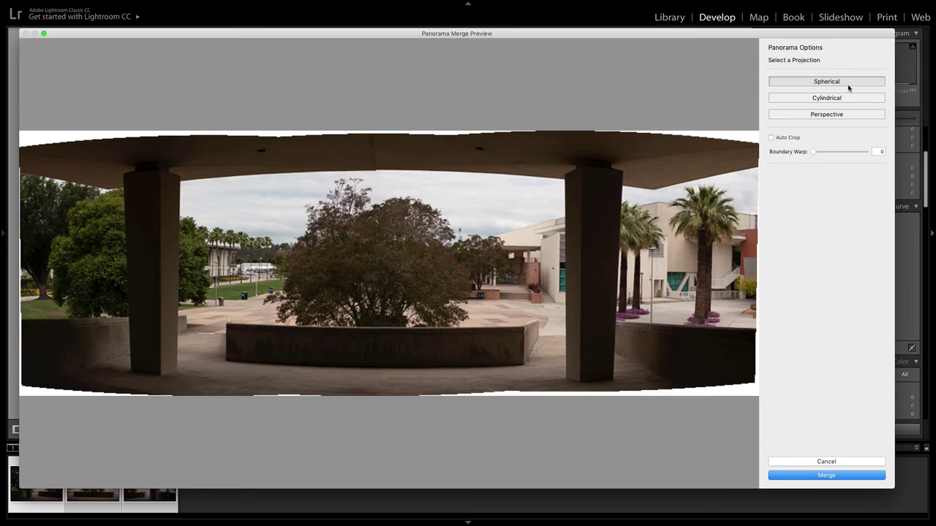
Step: Merge the panorama using the Perspective projection with Auto Crop enabled and Boundary Warp at 0
{"action": "left_click", "coordinate": [770, 137]}
{"action": "left_click", "coordinate": [823, 114]}
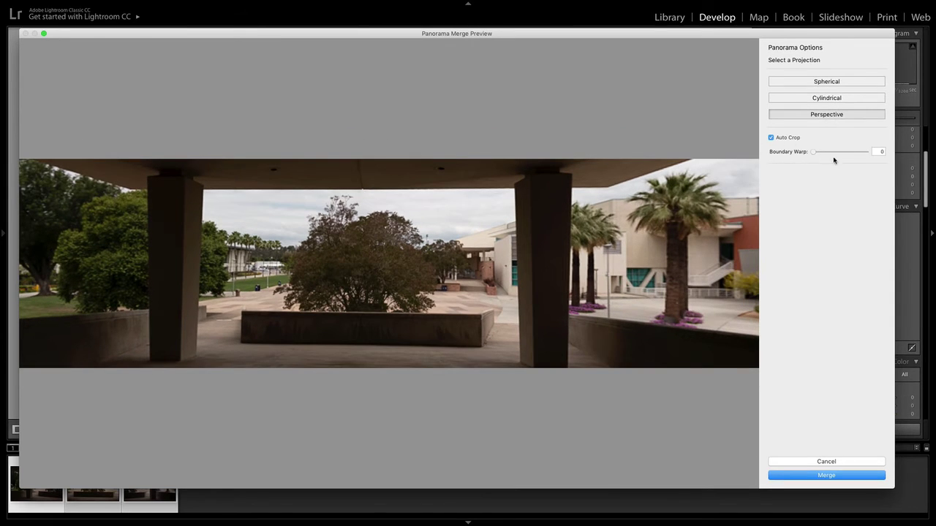
{"action": "mouse_move", "coordinate": [813, 154]}
{"action": "left_mouse_down"}
{"action": "mouse_move", "coordinate": [886, 155]}
{"action": "mouse_move", "coordinate": [810, 156]}
{"action": "mouse_move", "coordinate": [860, 163]}
{"action": "mouse_move", "coordinate": [805, 152]}
{"action": "left_mouse_up"}
{"action": "left_click", "coordinate": [827, 476]}
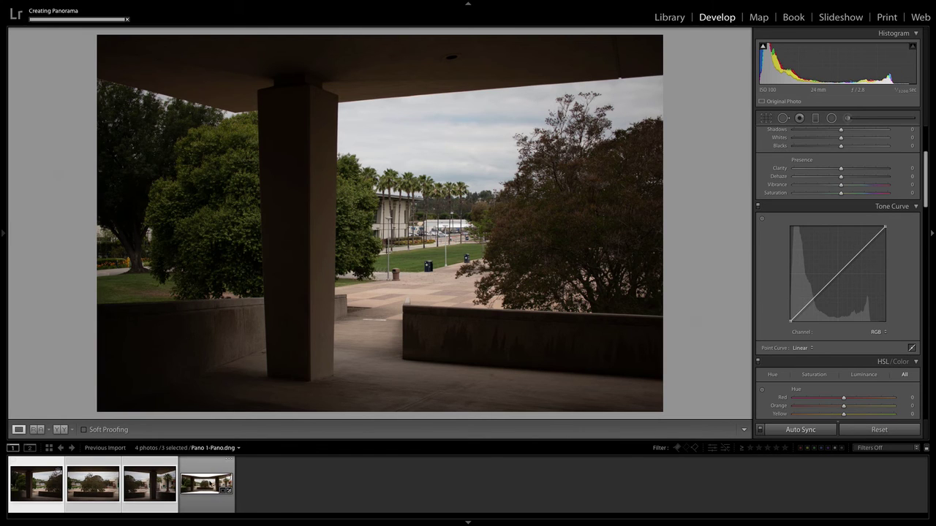
Step: Select the merged panorama, start the Crop Overlay and pull the crop in slightly from its upper-right corner
{"action": "left_click", "coordinate": [223, 462]}
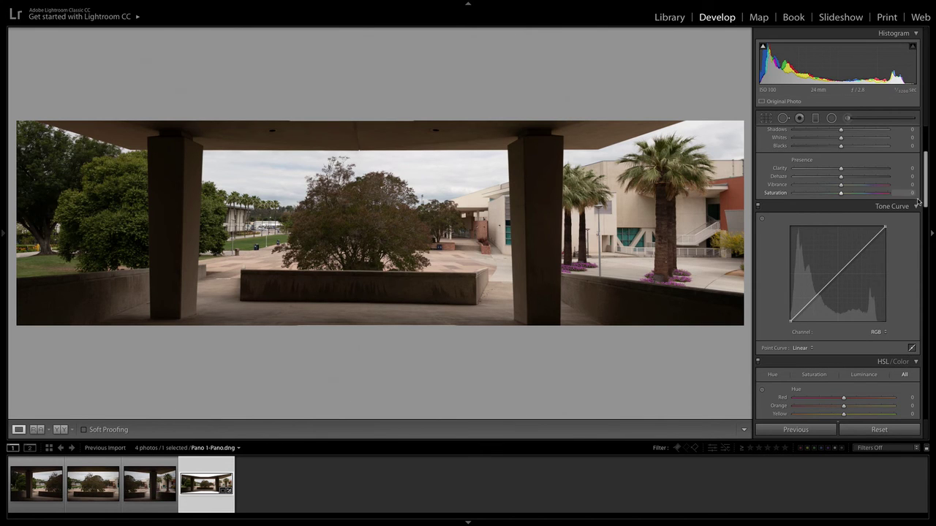
{"action": "scroll", "coordinate": [920, 198], "scroll_direction": "up", "scroll_amount": 3}
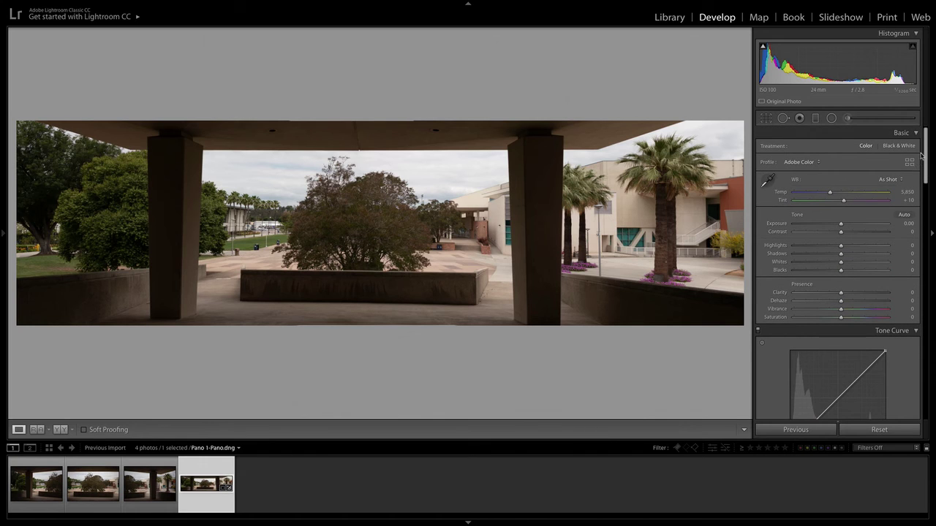
{"action": "left_click", "coordinate": [767, 118]}
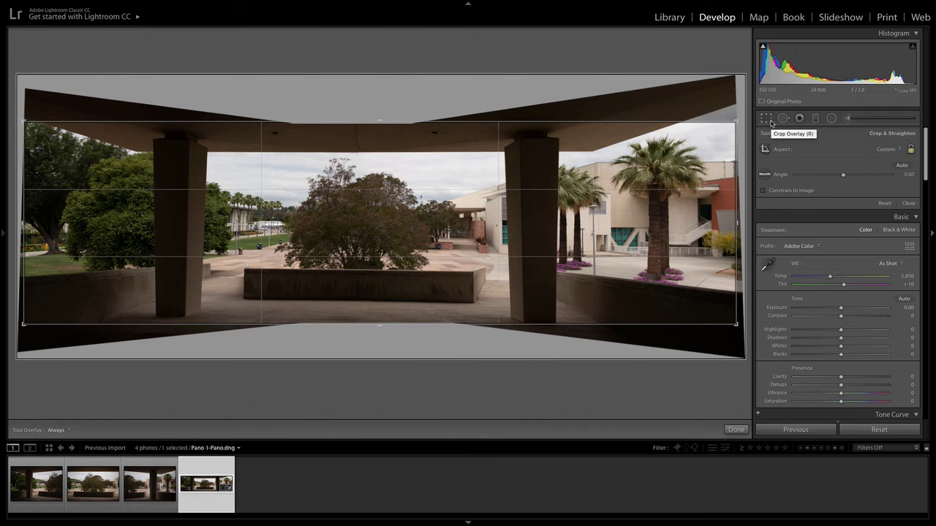
{"action": "left_click_drag", "start_coordinate": [736, 125], "coordinate": [730, 131]}
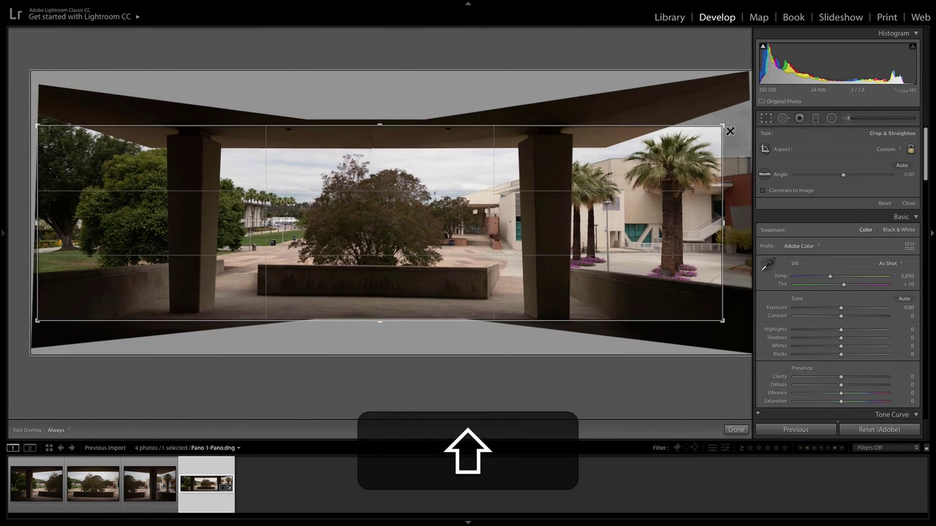
Step: Narrow the crop on both sides to end at the right palm's trunk and within the left green tree, and apply it
{"action": "left_click_drag", "start_coordinate": [727, 220], "coordinate": [656, 223]}
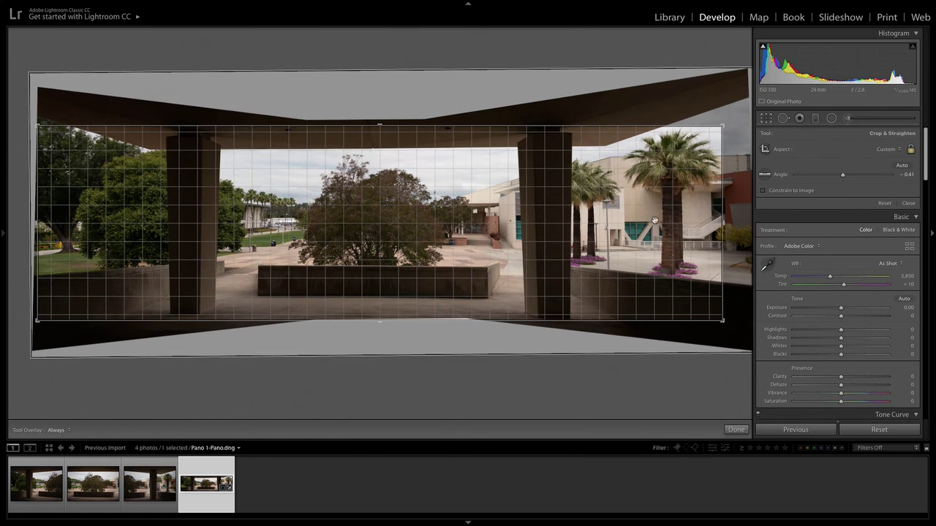
{"action": "key", "text": "ctrl+z"}
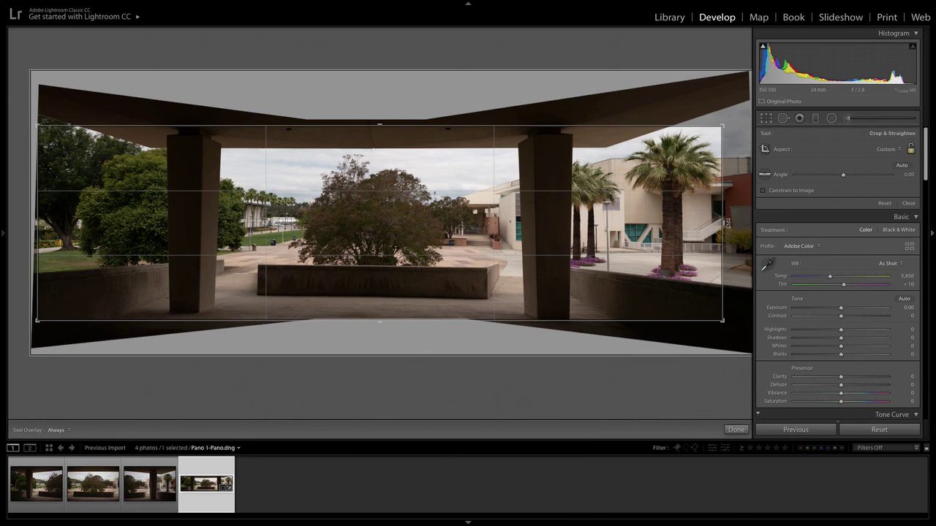
{"action": "left_click_drag", "start_coordinate": [727, 221], "coordinate": [681, 218]}
{"action": "left_click_drag", "start_coordinate": [550, 232], "coordinate": [505, 233]}
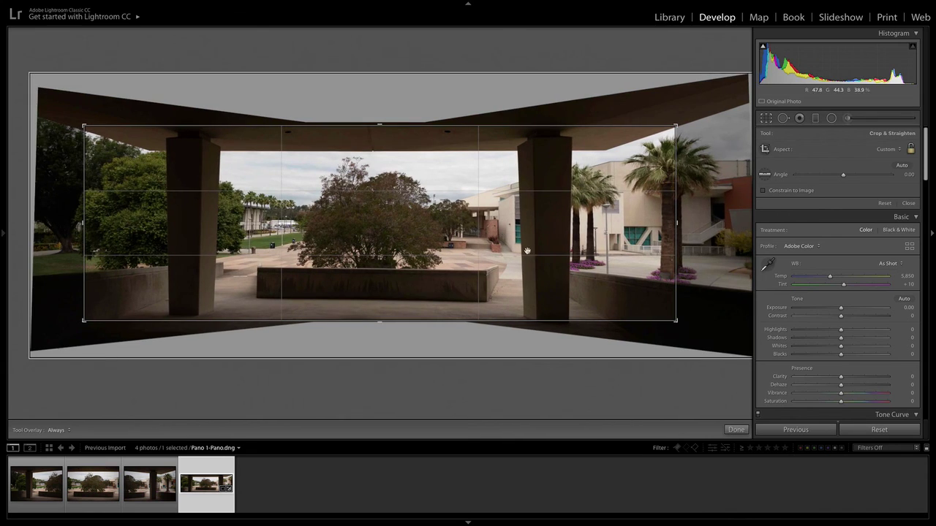
{"action": "left_click", "coordinate": [736, 430]}
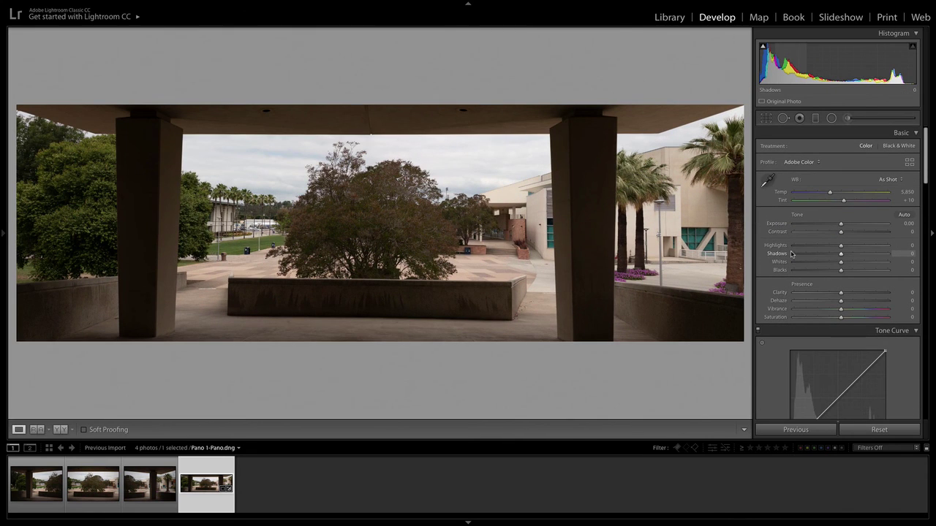